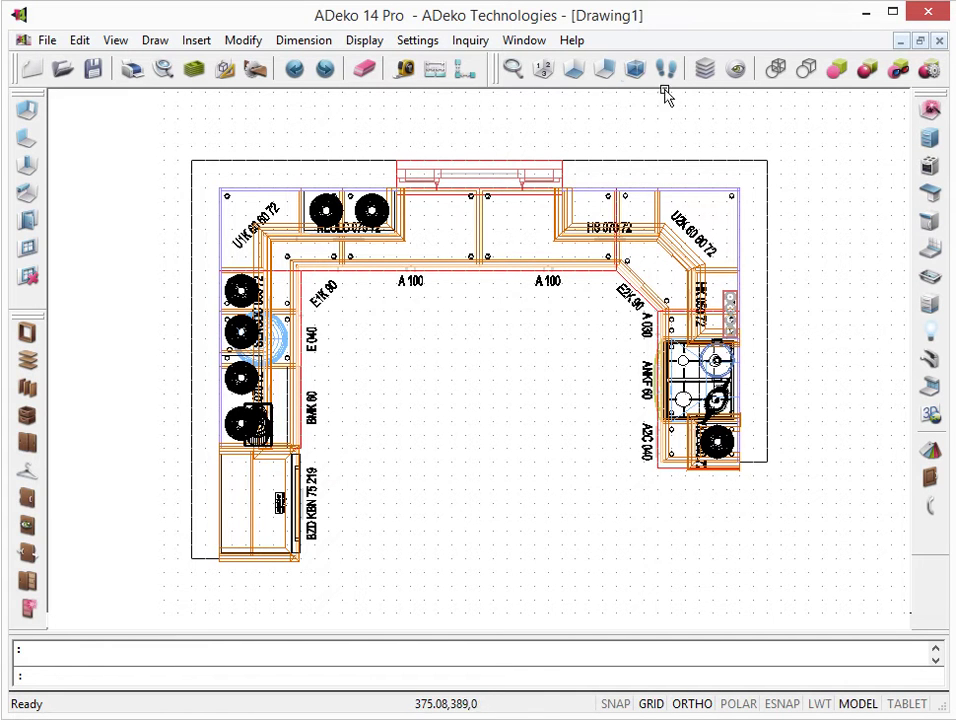
Step: Show the U-shaped kitchen as a shaded 3D perspective with wood cabinets and tiled backsplash
left_click(630, 78)
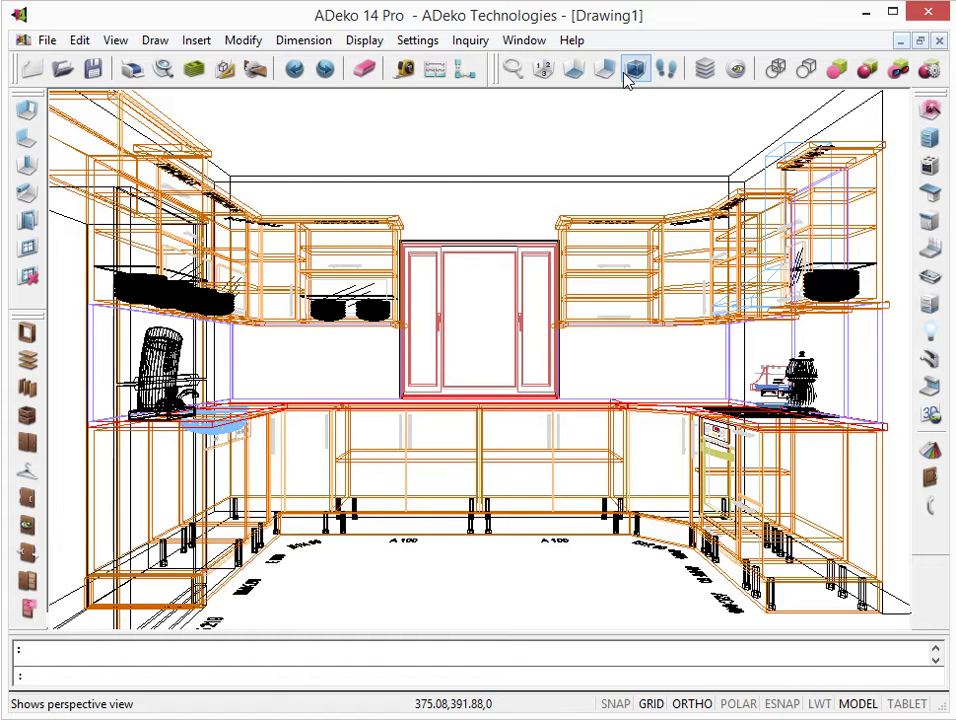
left_click(836, 70)
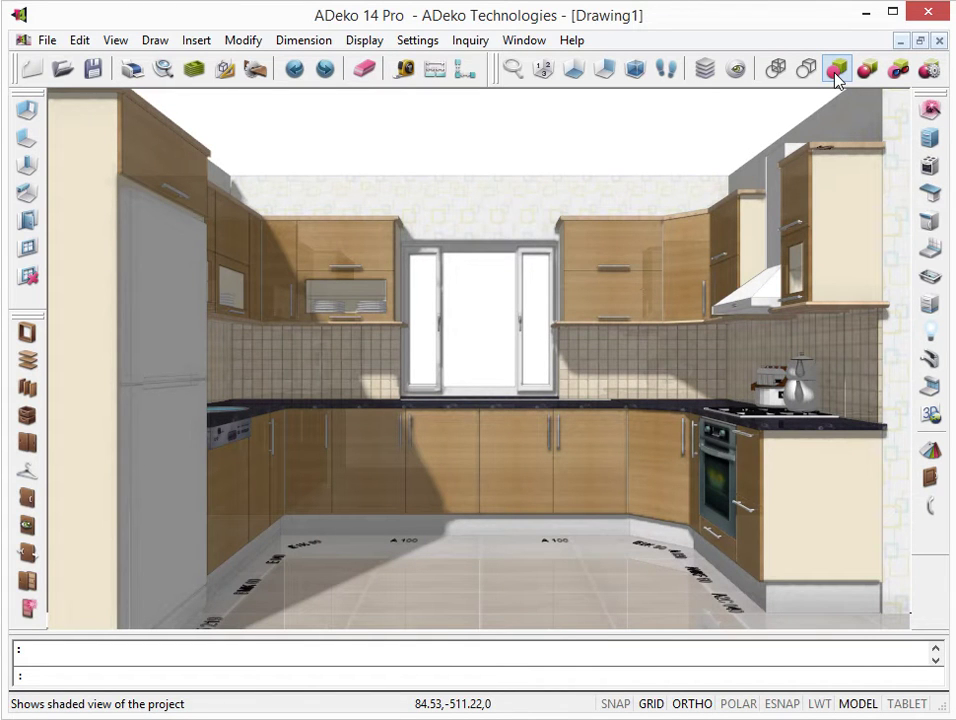
left_click(577, 78)
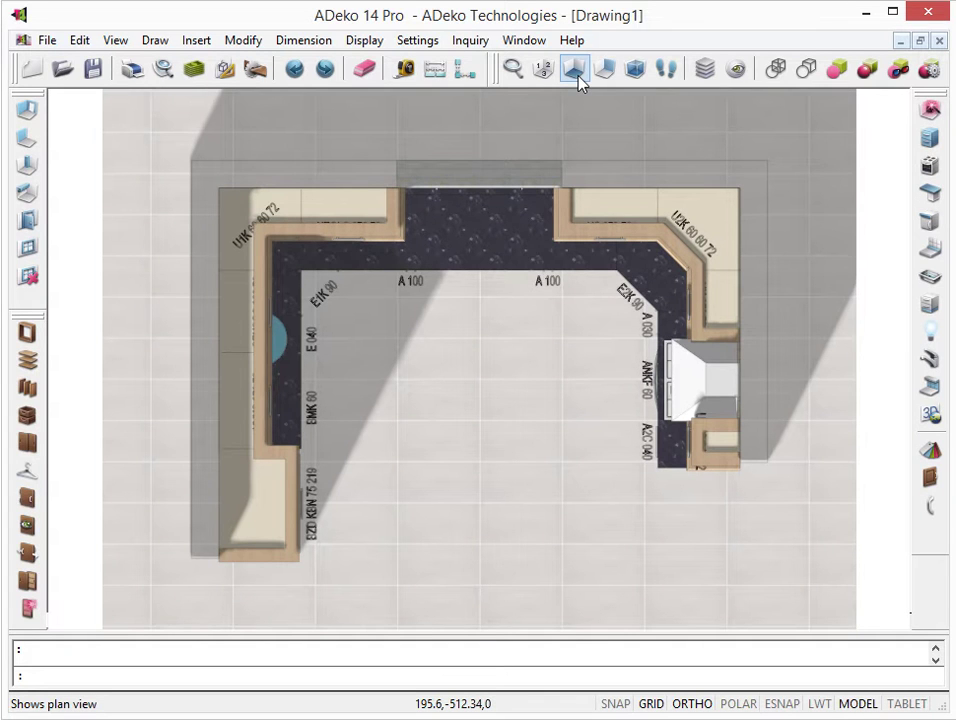
left_click(601, 82)
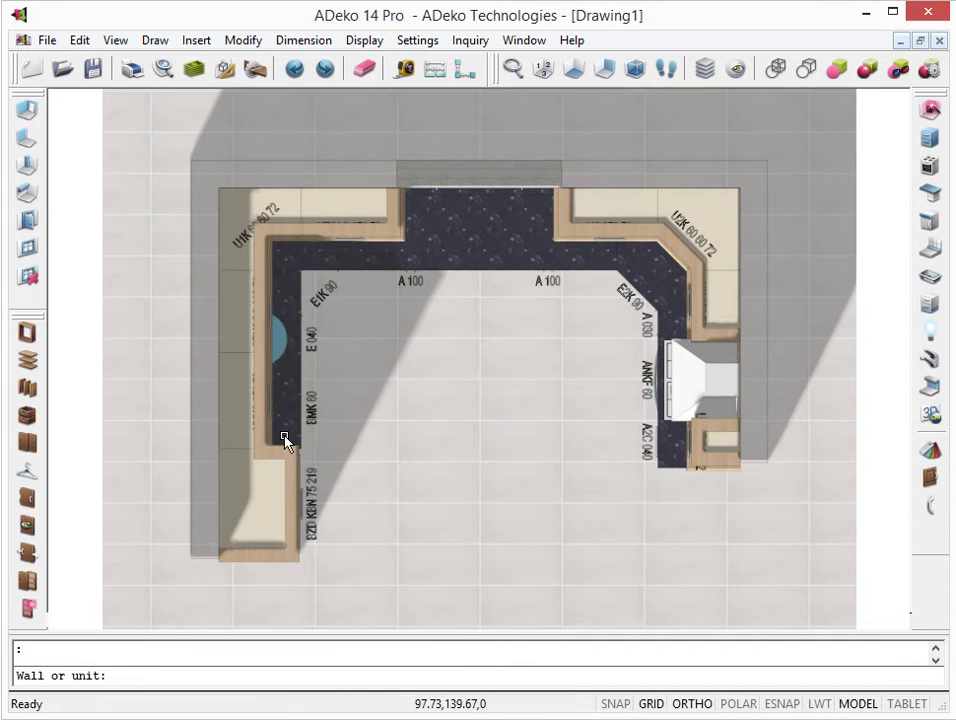
left_click(285, 440)
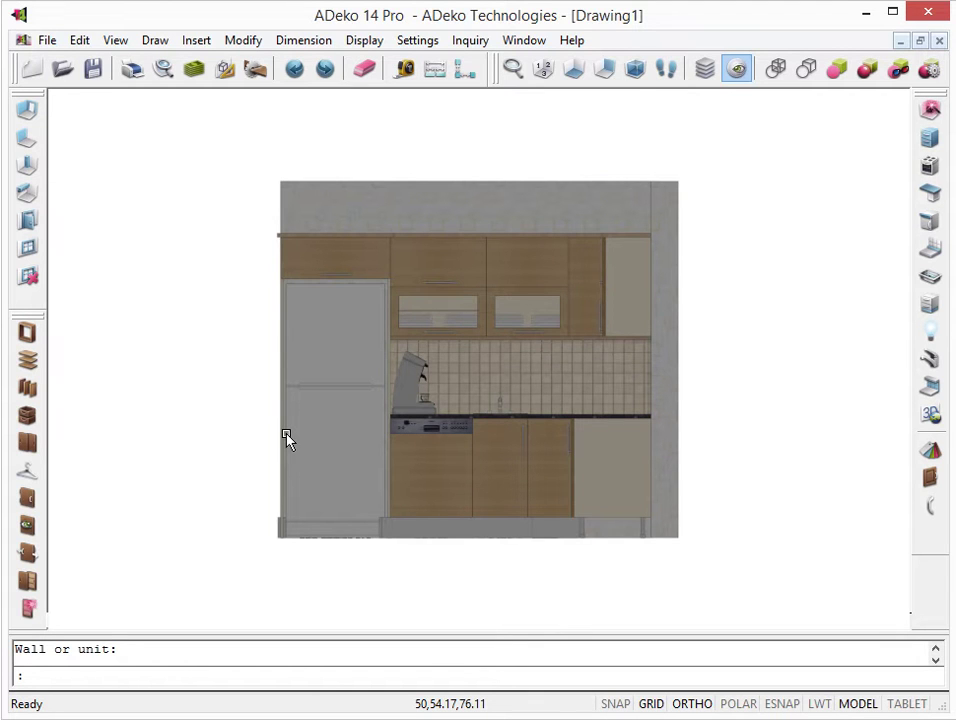
left_click(635, 68)
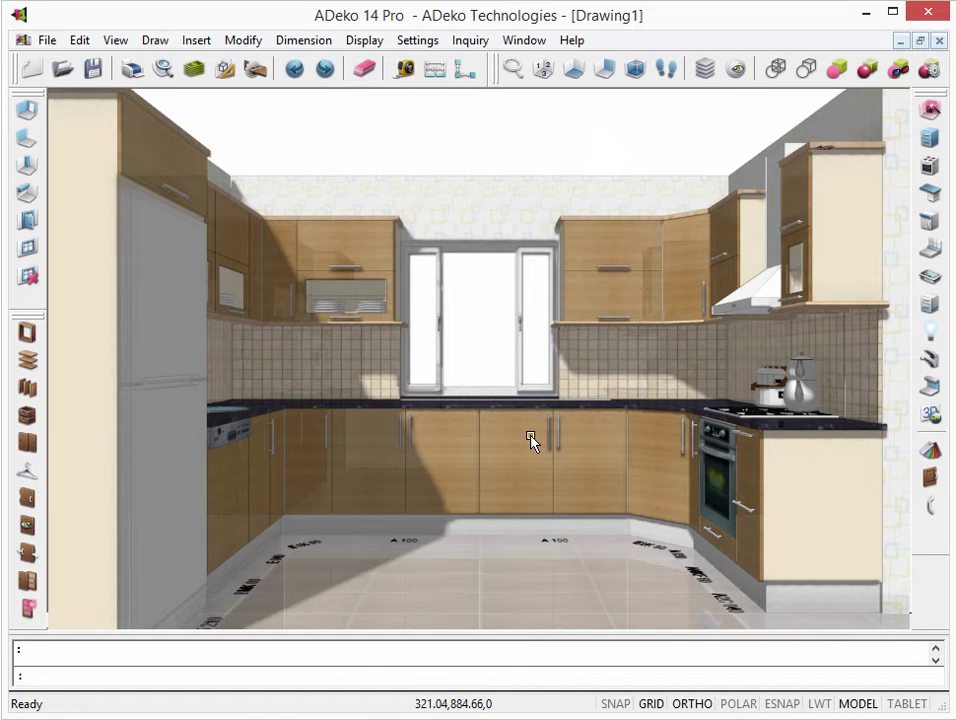
Step: Orbit slightly, zoom toward the window, and pan the rendered kitchen view right and down
mouse_move(531, 441)
middle_mouse_down("ctrl")
mouse_move(523, 468)
mouse_move(440, 443)
mouse_move(493, 448)
mouse_move(566, 482)
mouse_move(568, 512)
mouse_move(545, 548)
mouse_move(491, 555)
mouse_move(429, 538)
mouse_move(370, 457)
mouse_move(380, 425)
mouse_move(437, 423)
mouse_move(534, 455)
mouse_move(546, 474)
middle_mouse_up("ctrl")
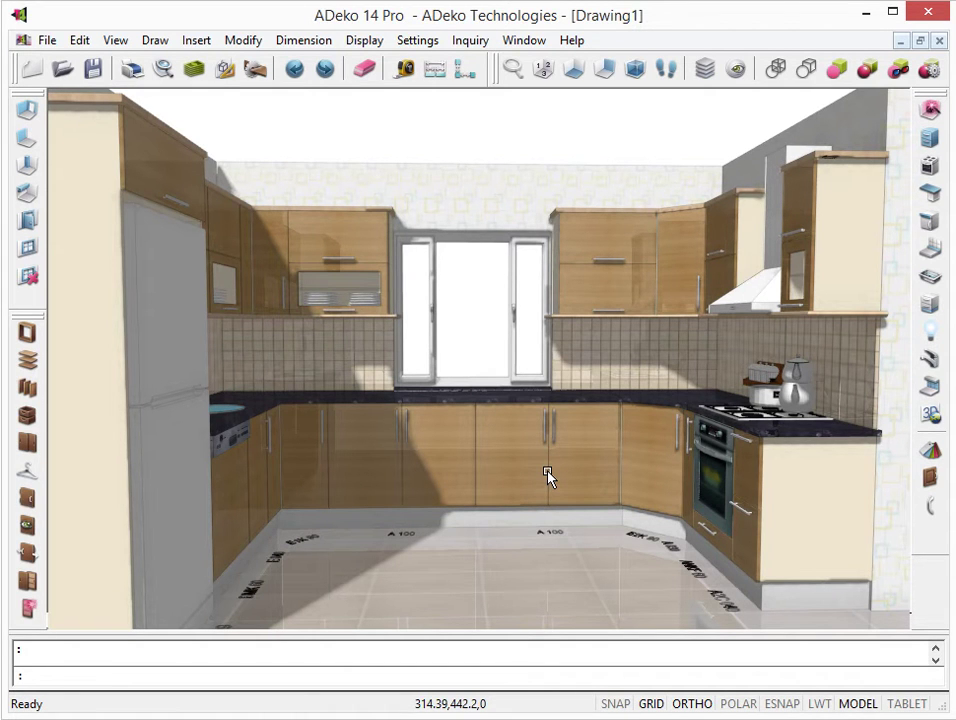
middle_click(548, 476, "ctrl+shift")
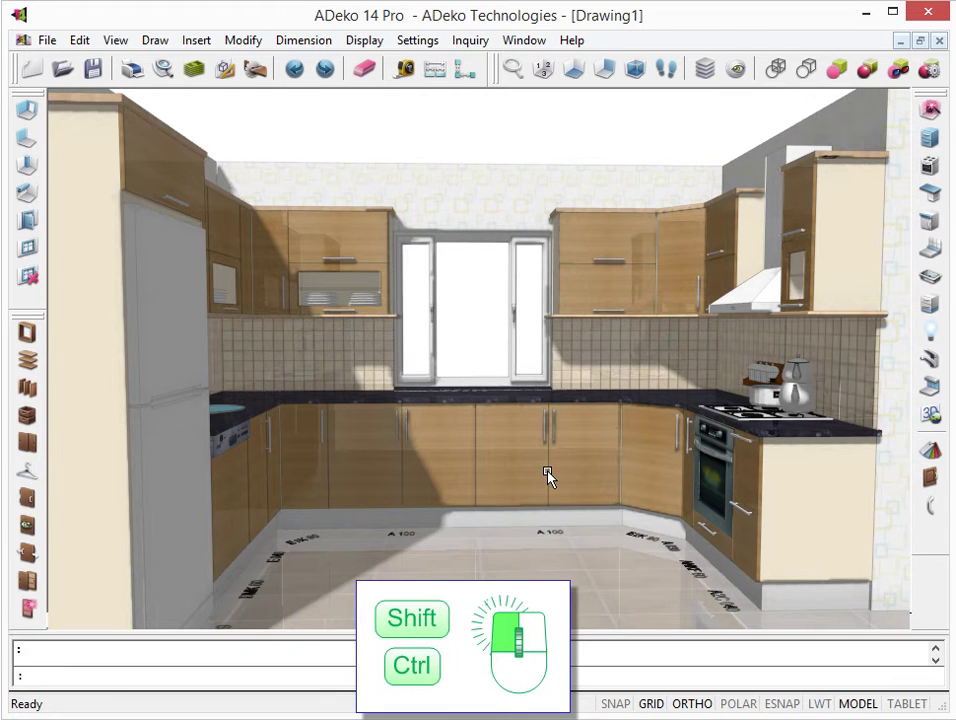
mouse_move(548, 476)
middle_mouse_down("ctrl+shift")
mouse_move(548, 423)
mouse_move(559, 466)
middle_mouse_up("ctrl+shift")
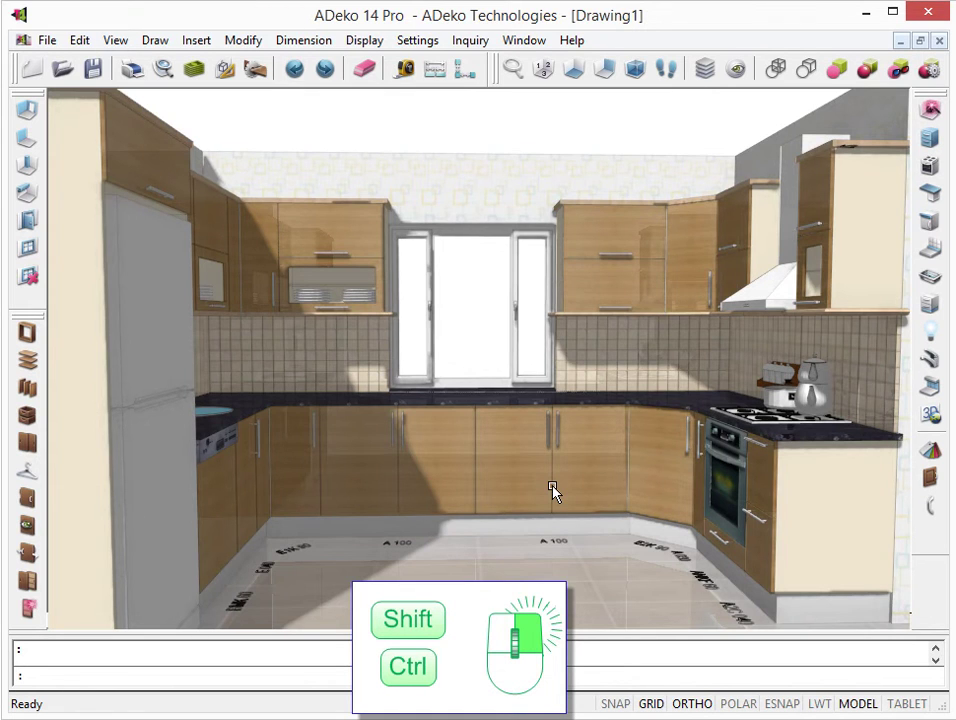
mouse_move(557, 495)
right_mouse_down("ctrl+shift")
mouse_move(599, 540)
mouse_move(572, 555)
mouse_move(514, 555)
mouse_move(453, 520)
mouse_move(459, 495)
mouse_move(501, 478)
mouse_move(540, 478)
mouse_move(589, 506)
mouse_move(561, 529)
right_mouse_up("ctrl+shift")
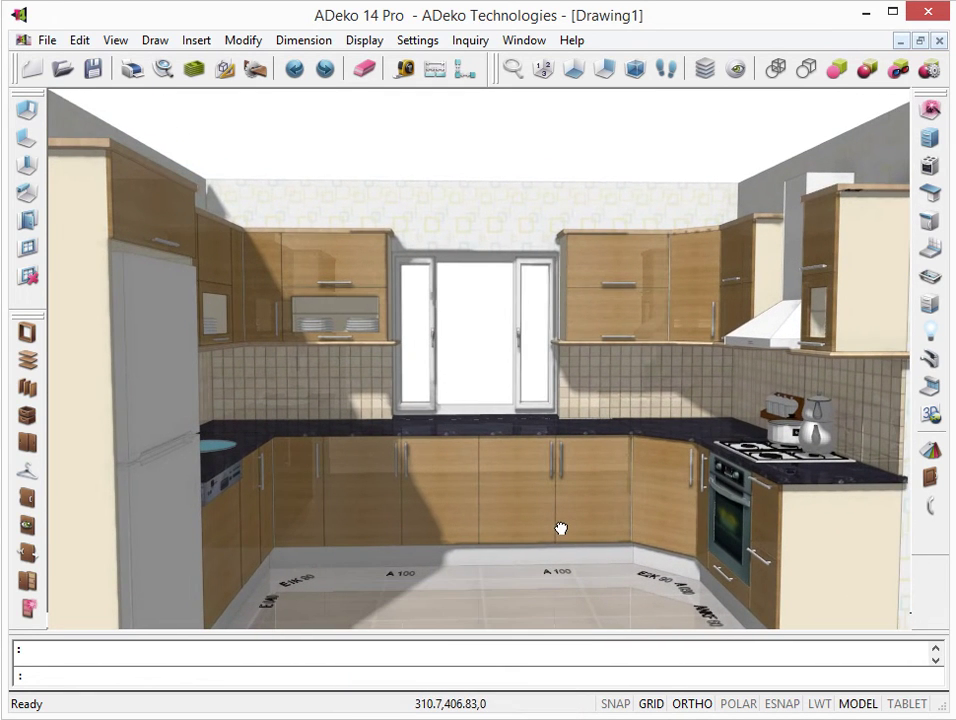
Step: Reset the perspective, orbit to a side angle, then show the kitchen as a top-down wireframe plan
left_click(636, 68)
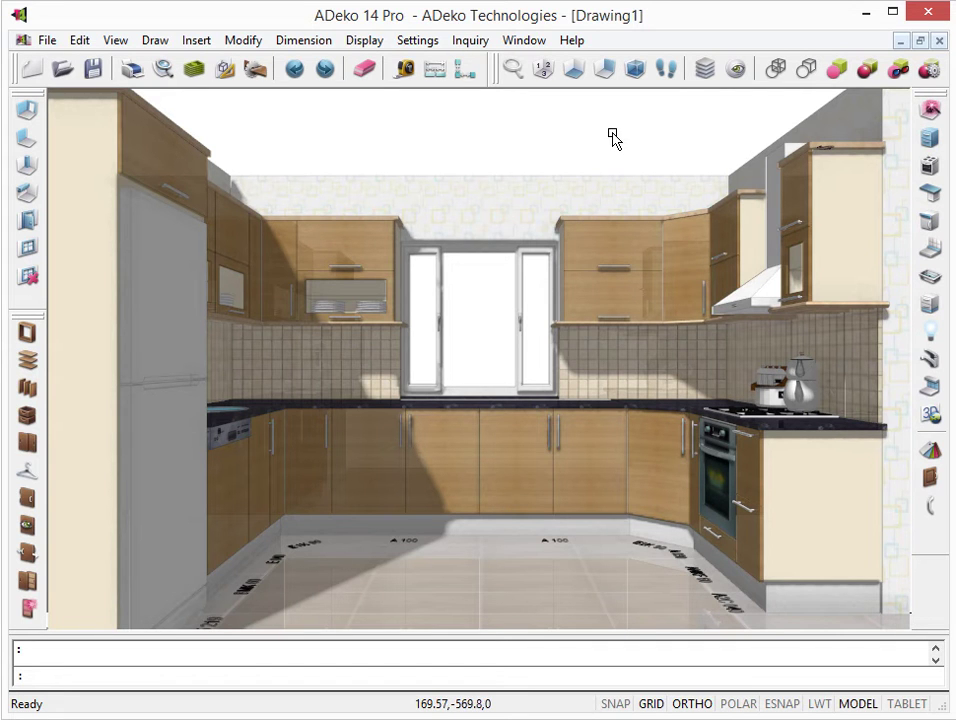
mouse_move(416, 386)
middle_mouse_down("shift")
mouse_move(585, 435)
mouse_move(726, 442)
mouse_move(781, 424)
middle_mouse_up("shift")
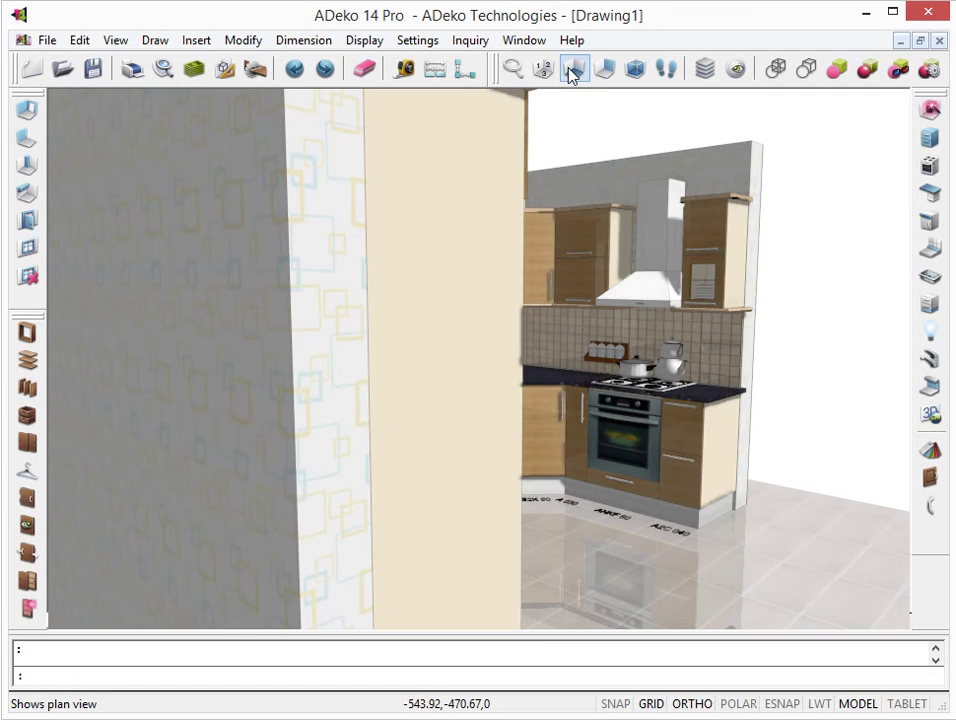
left_click(570, 73)
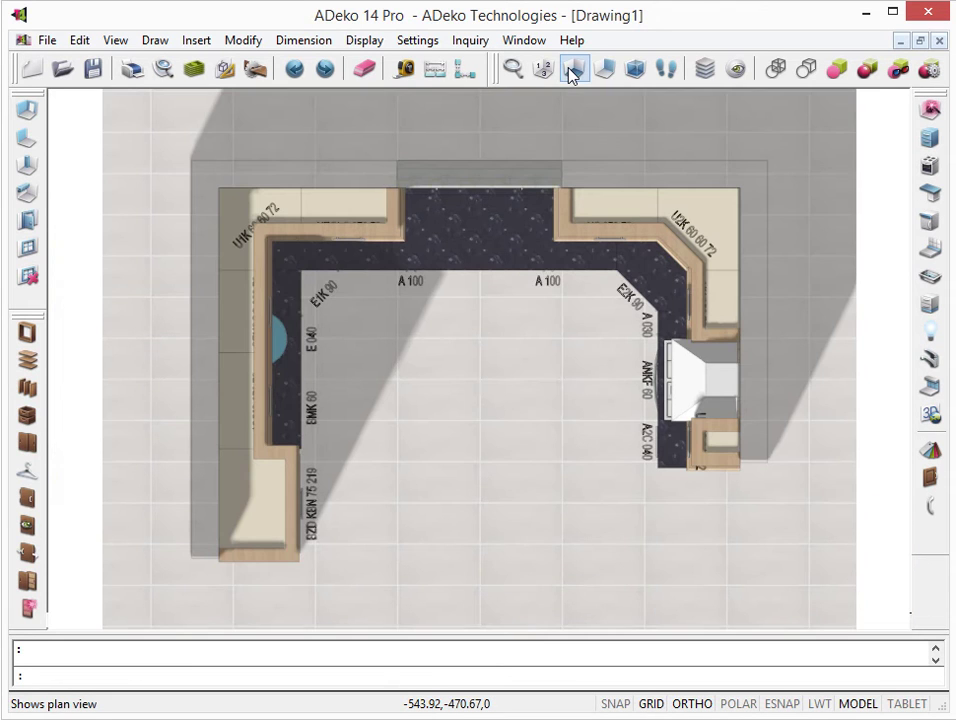
left_click(772, 83)
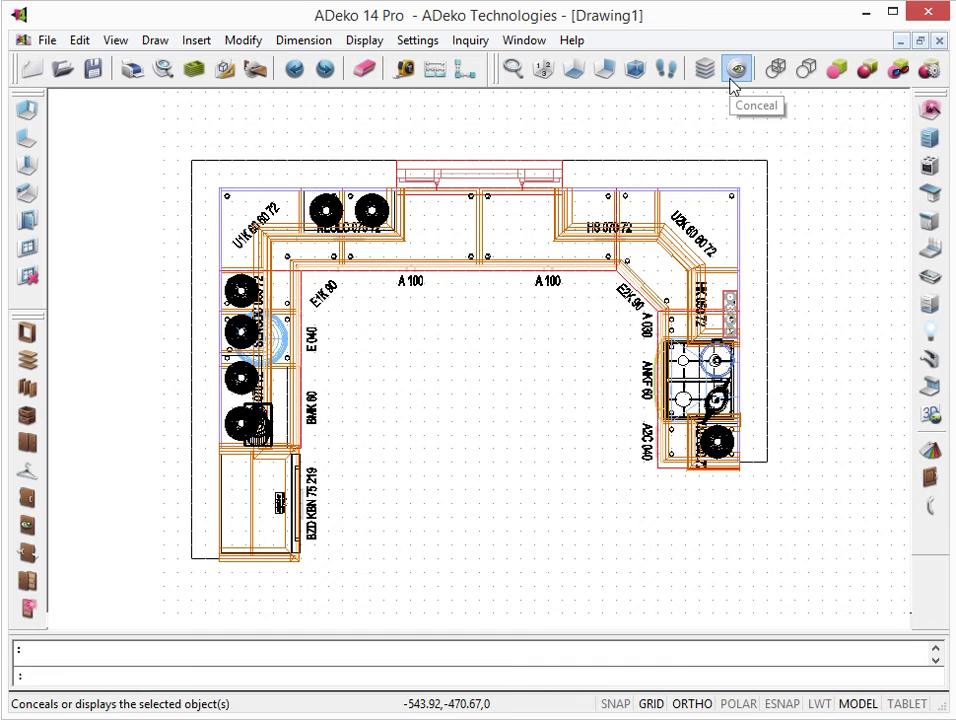
Step: Window-select the 28 left-wing cabinet units for concealing
left_click(735, 70)
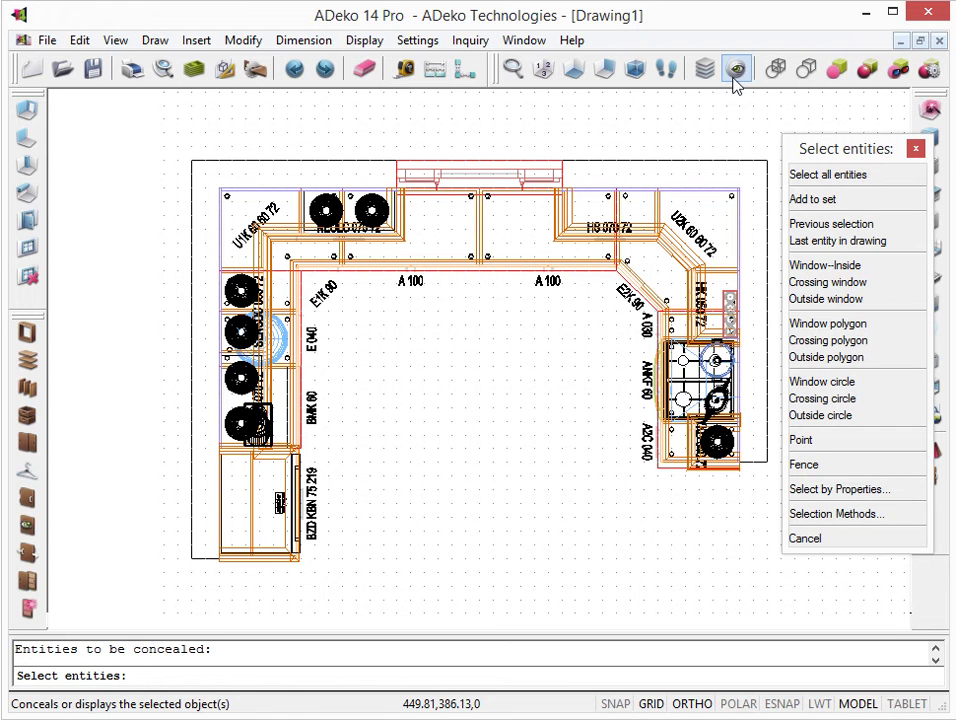
left_click(164, 131)
left_click(427, 617)
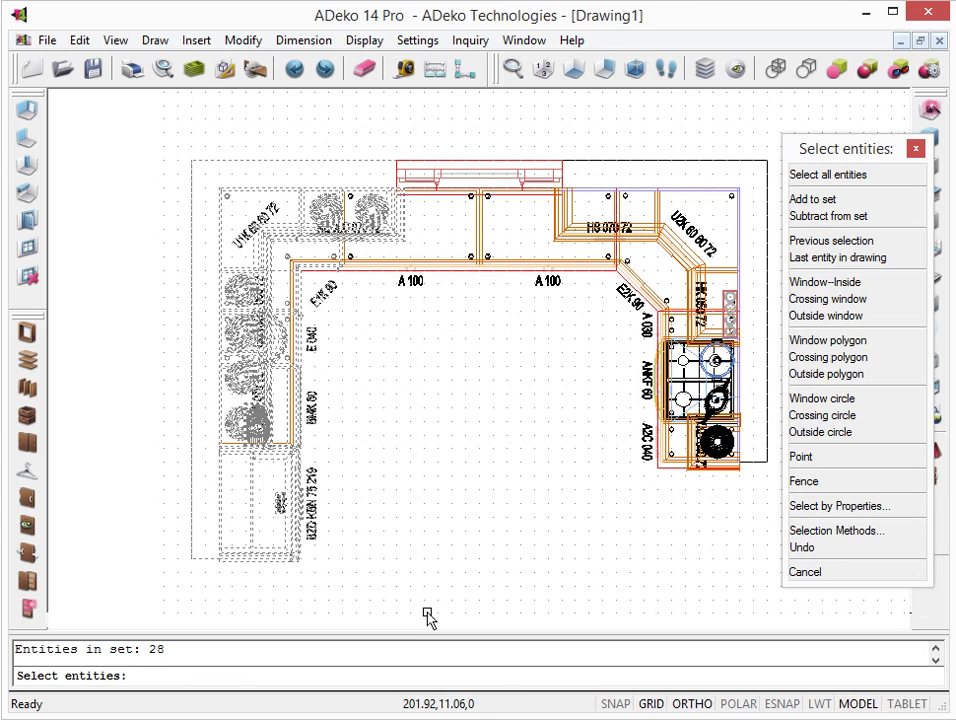
Step: Conceal the left-wing units and orbit the remaining L-shaped kitchen in shaded perspective
key("Return")
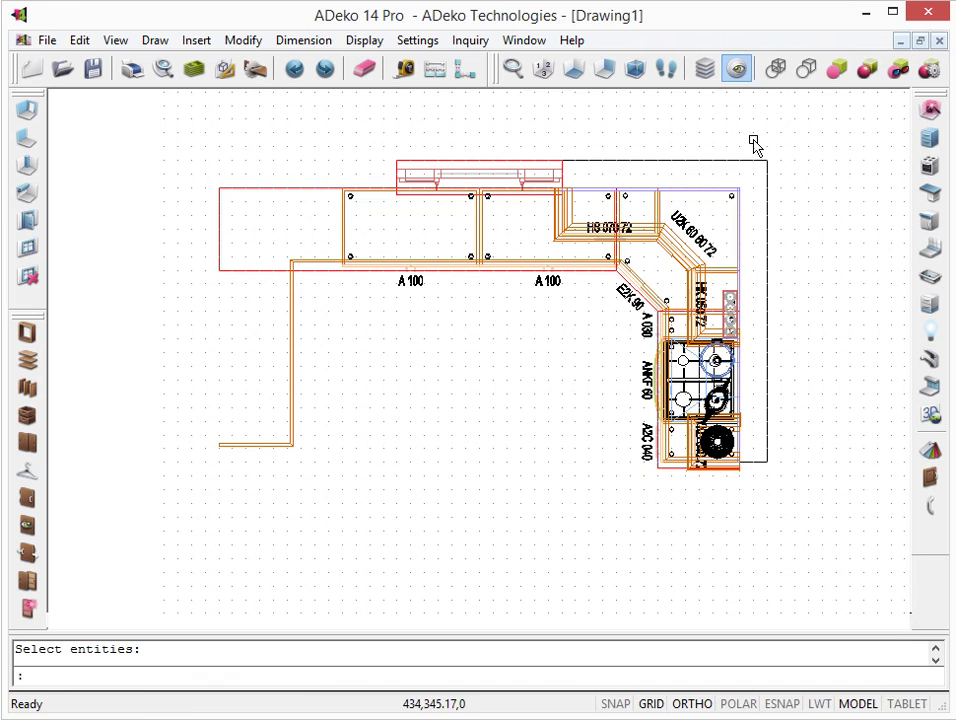
left_click(838, 70)
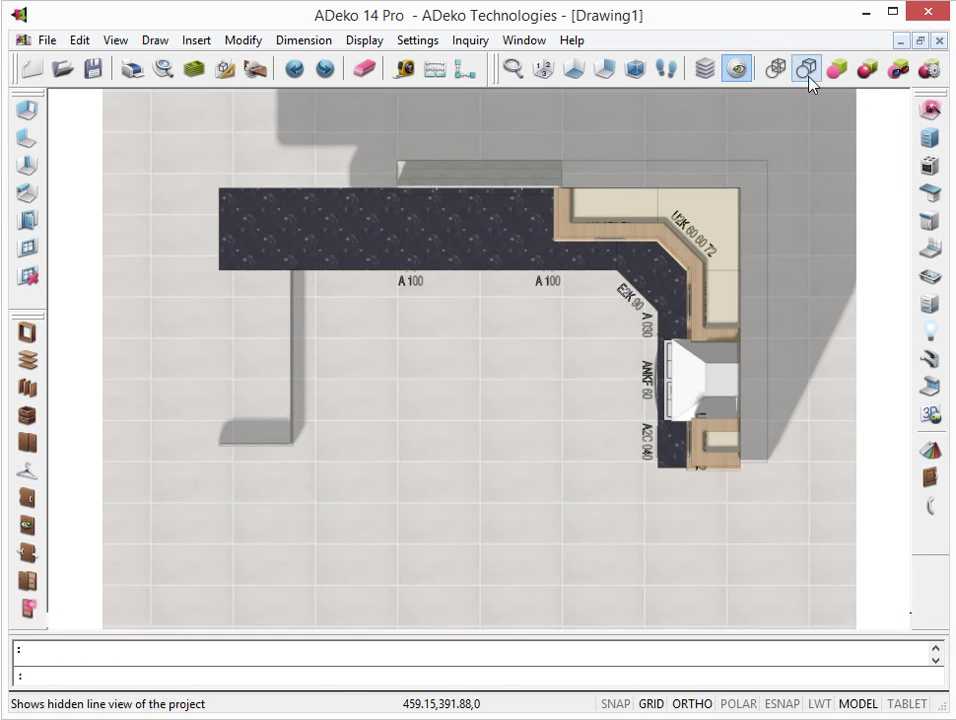
left_click(636, 70)
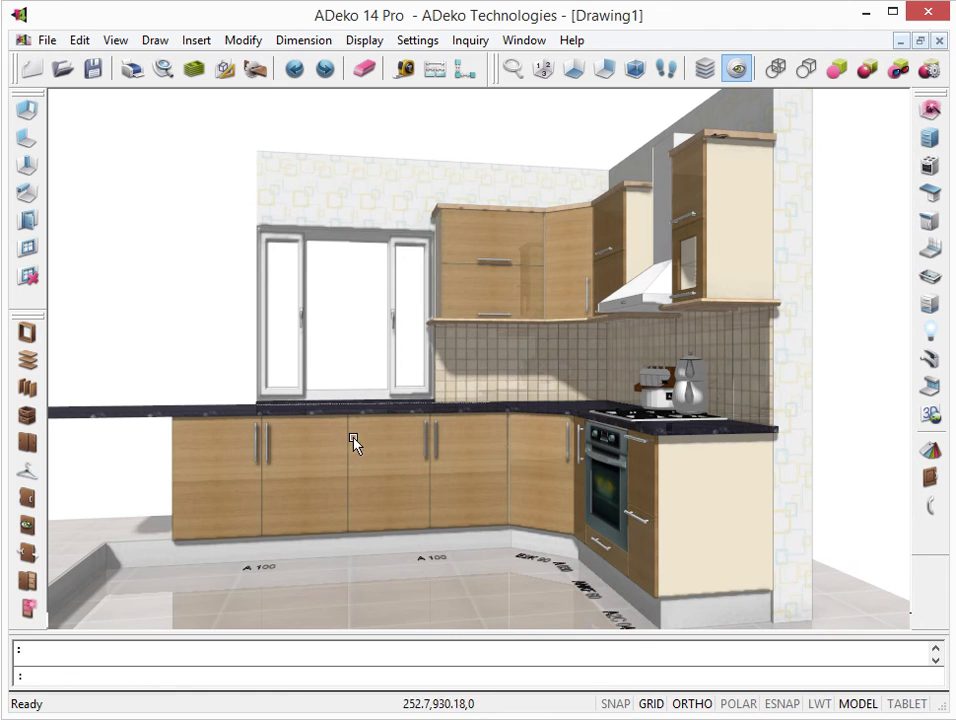
mouse_move(270, 468)
left_mouse_down()
mouse_move(578, 523)
mouse_move(610, 558)
mouse_move(576, 558)
left_mouse_up()
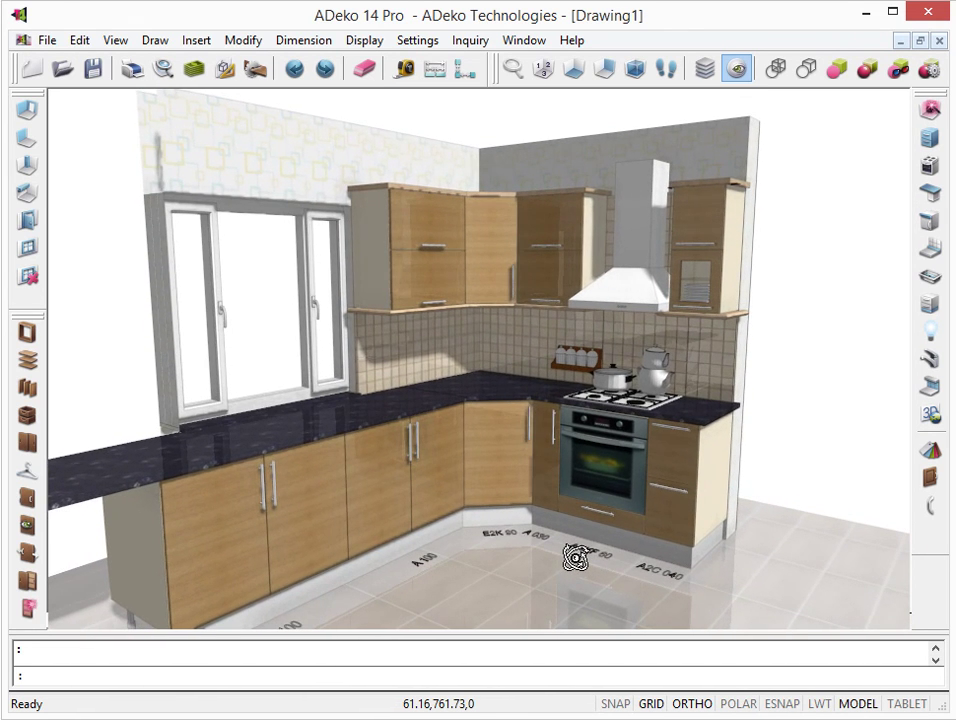
Step: Switch to the wireframe plan, zoom out, and restore the concealed left-wing units
left_click(775, 70)
left_click(576, 72)
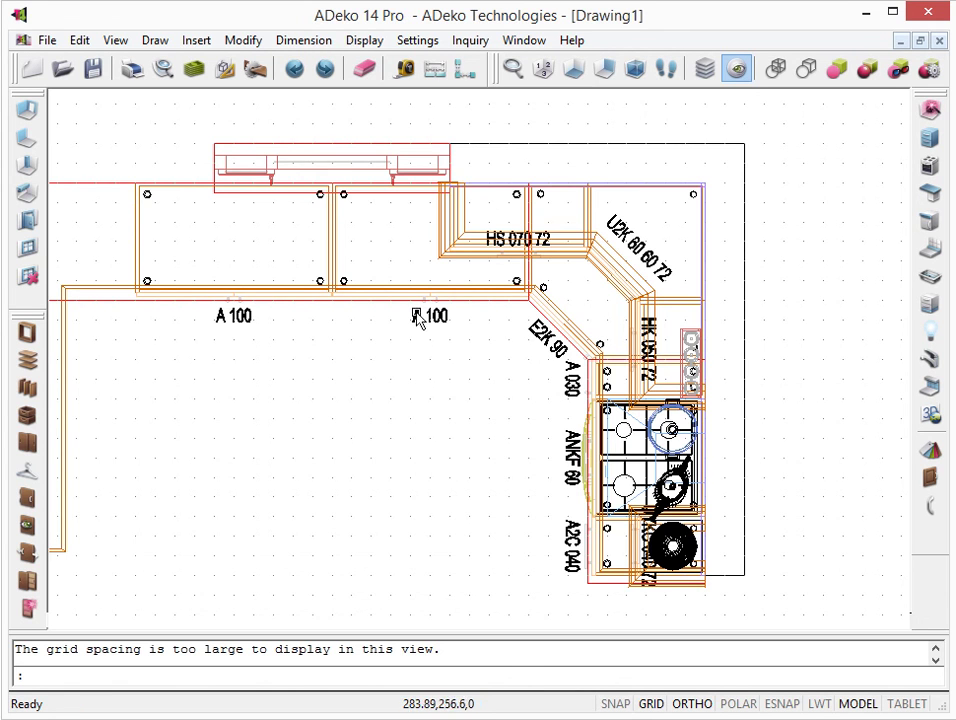
scroll(376, 400, "down", 1)
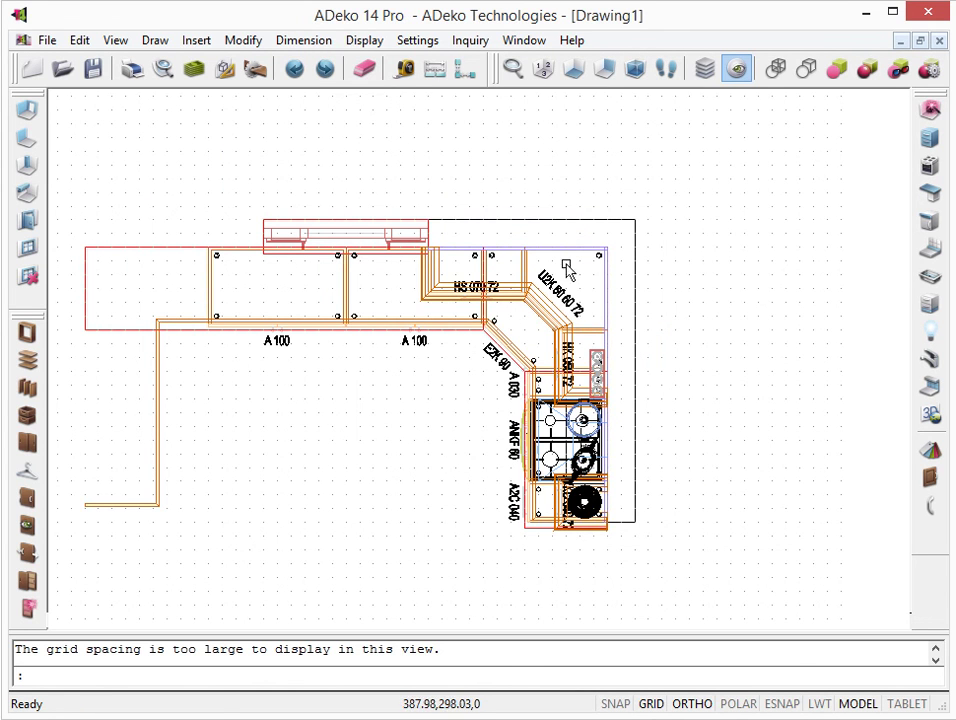
left_click(733, 78)
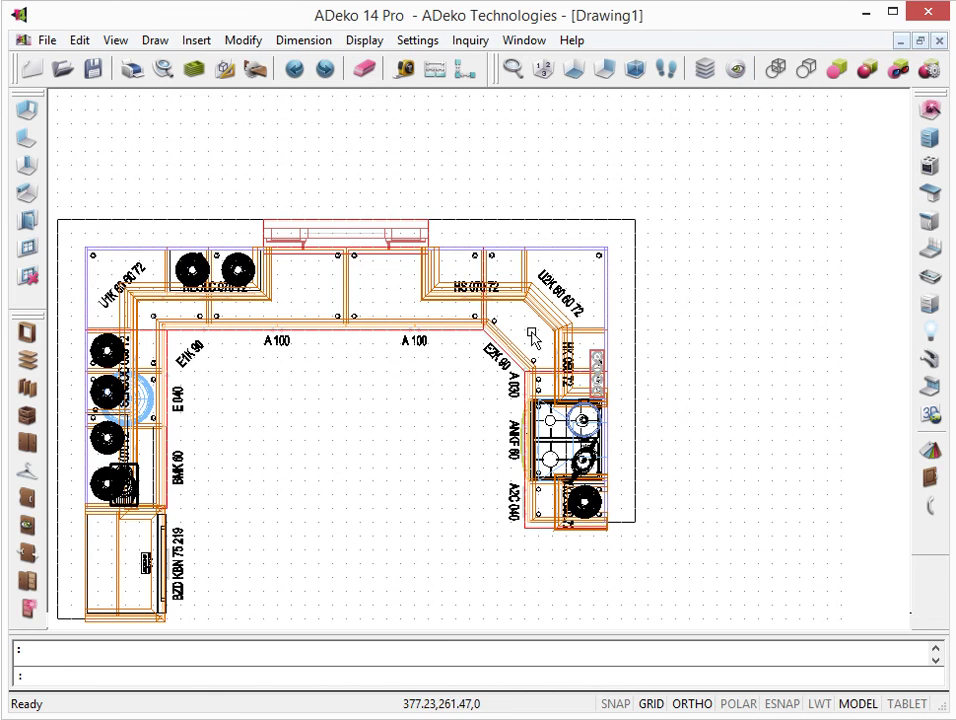